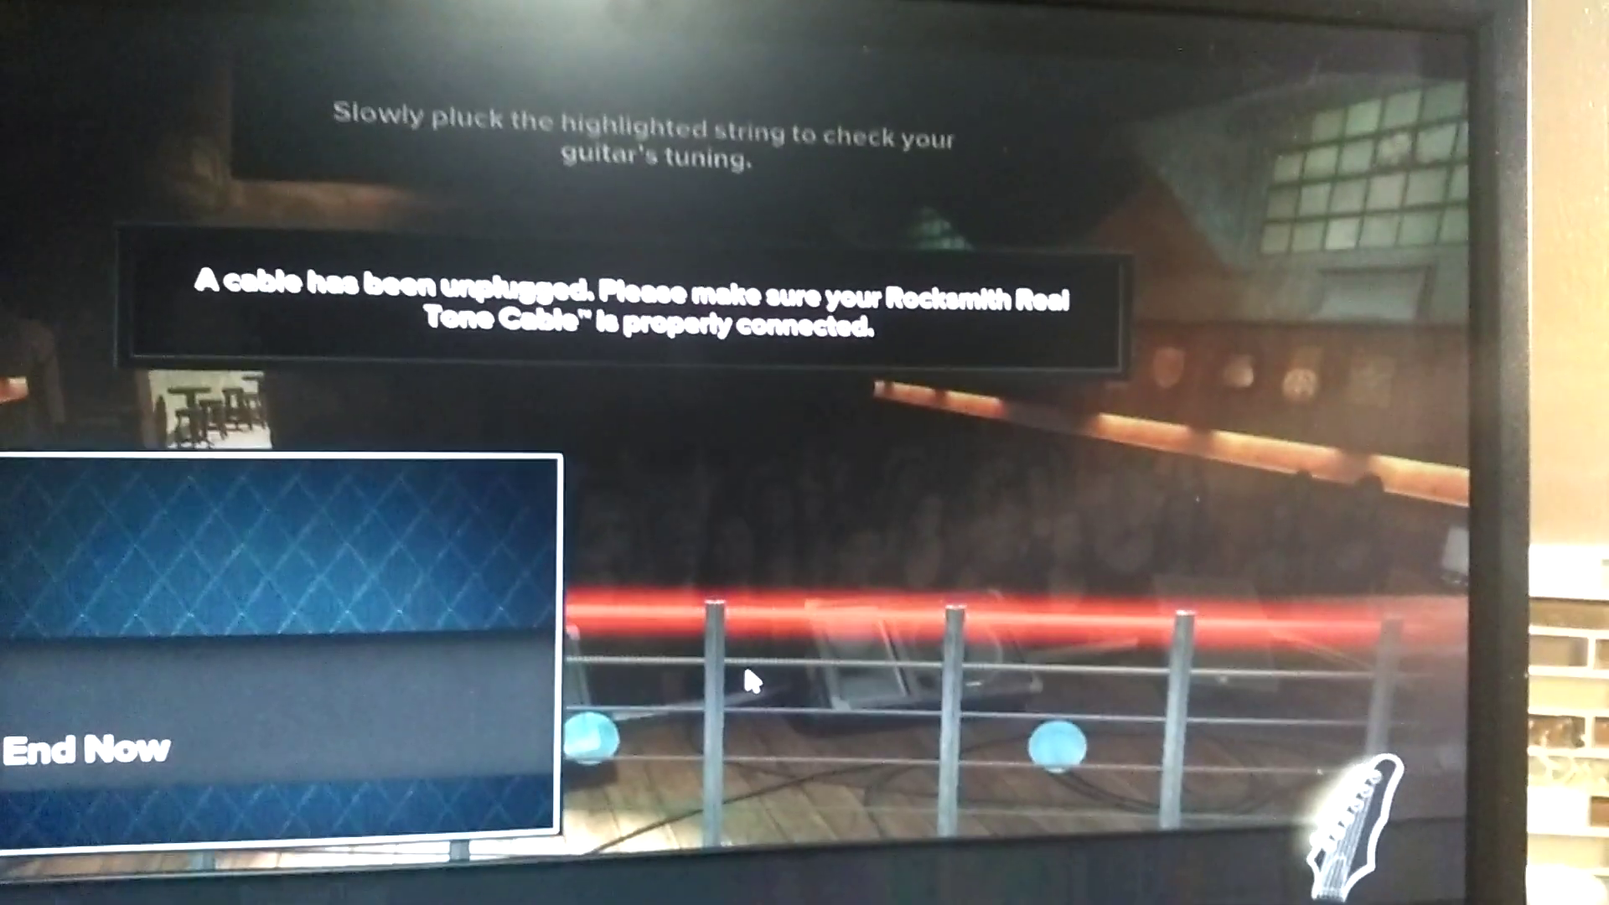
End the stuck tuning session, return to the main menu and choose Exit Game.
{"action": "key", "text": "Return"}
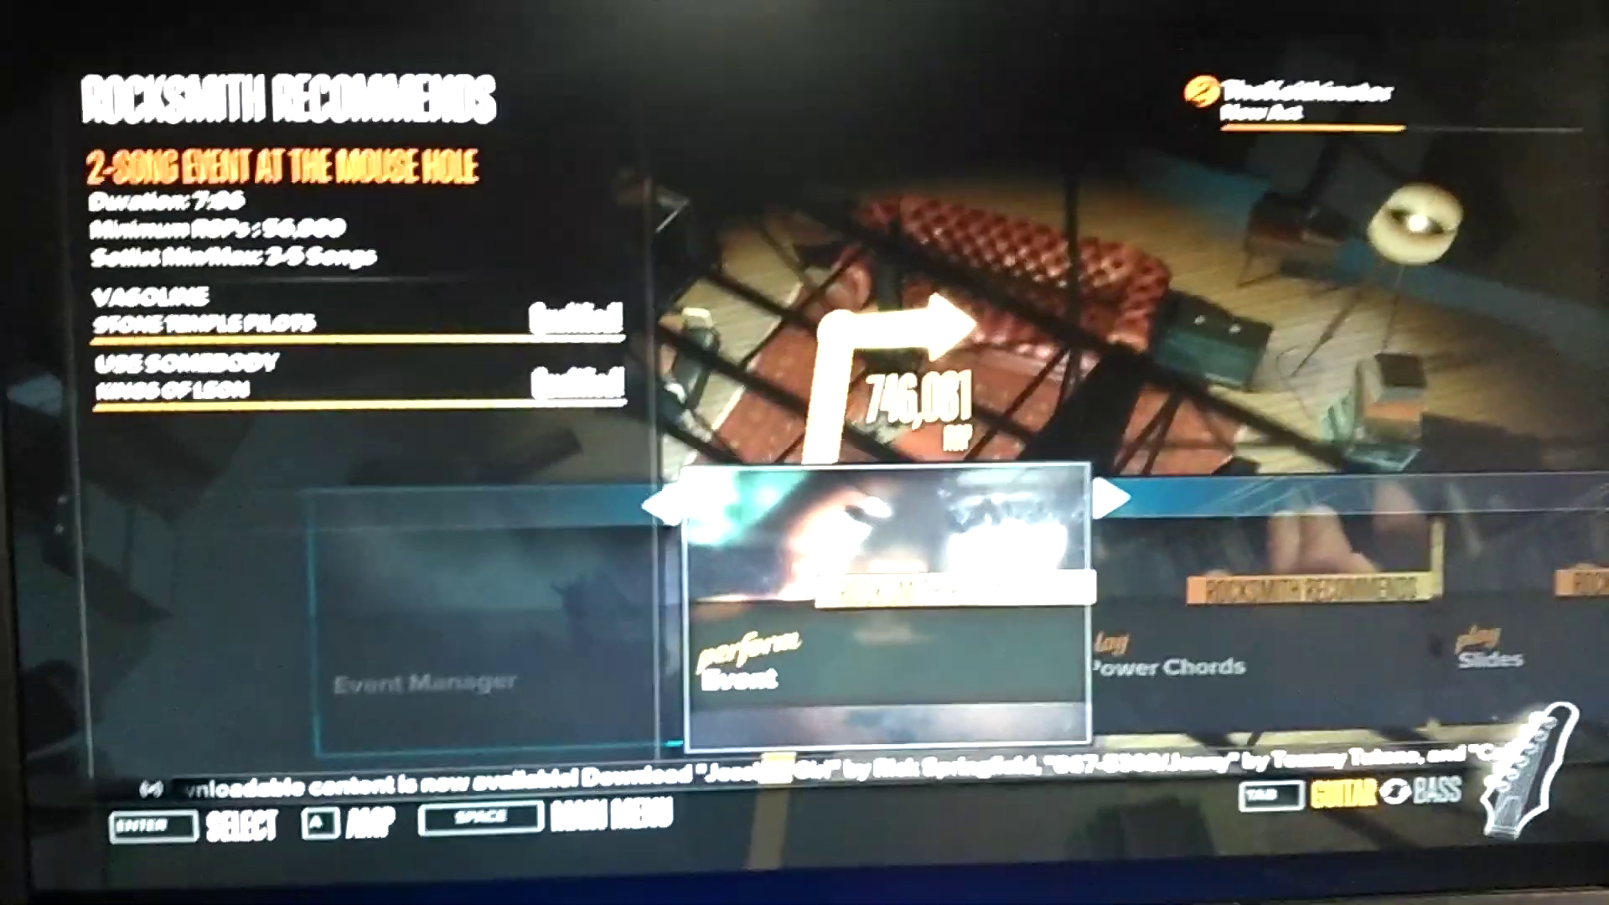
{"action": "key", "text": "Escape"}
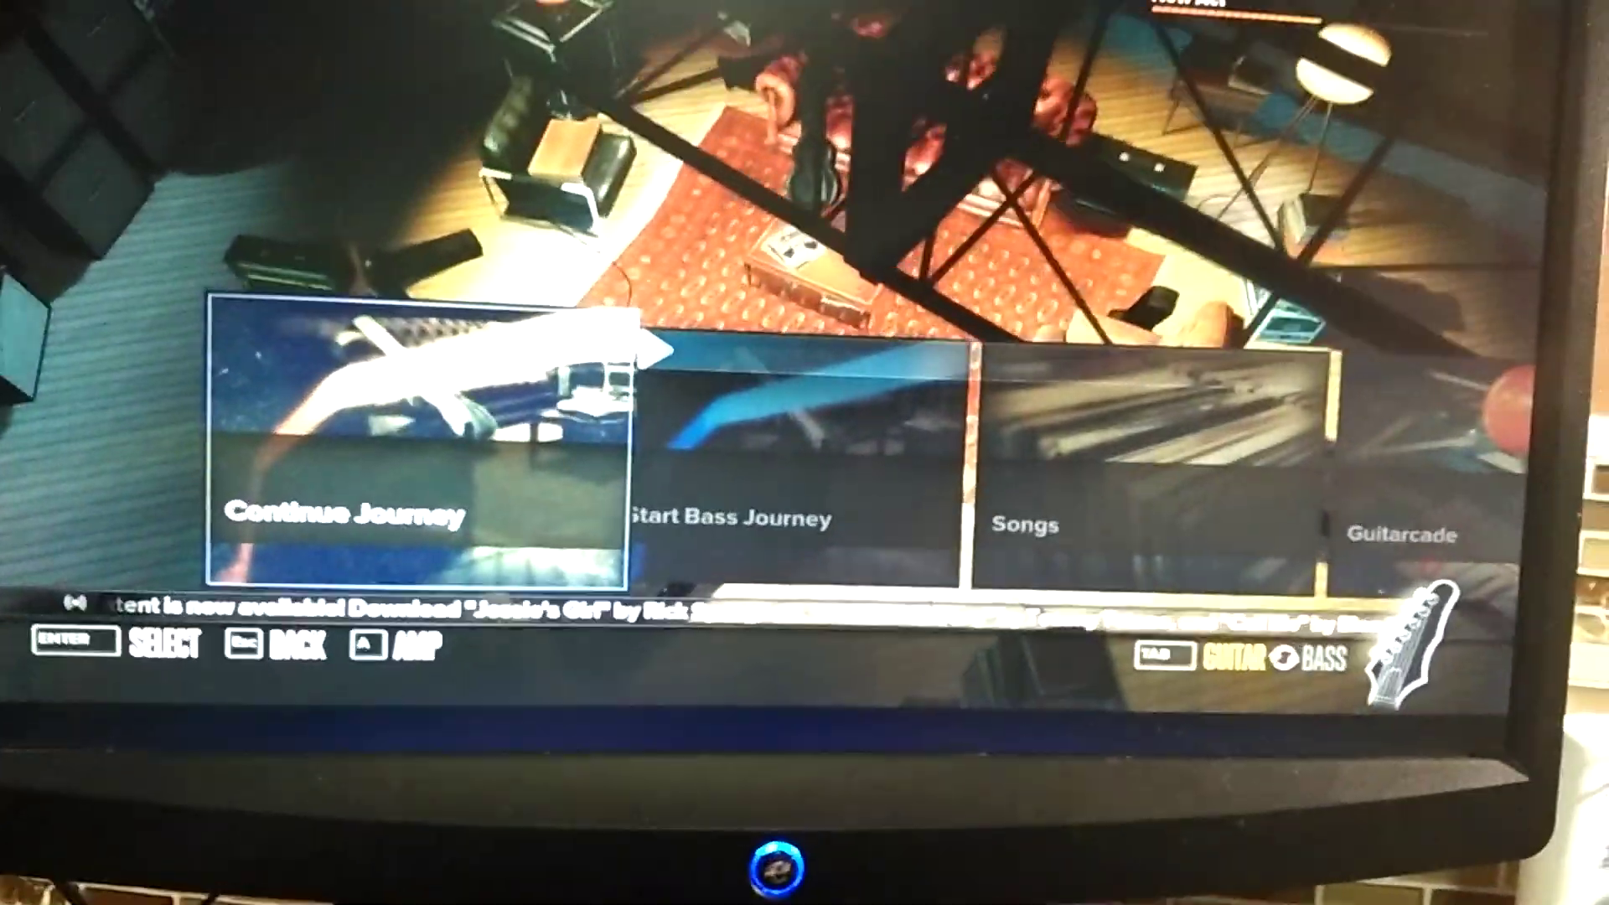
{"action": "key", "text": "Right"}
{"action": "key", "text": "Right"}
{"action": "key", "text": "Right"}
{"action": "key", "text": "Right"}
{"action": "key", "text": "Right"}
{"action": "key", "text": "Right"}
{"action": "key", "text": "Right"}
{"action": "key", "text": "Right"}
{"action": "key", "text": "Right"}
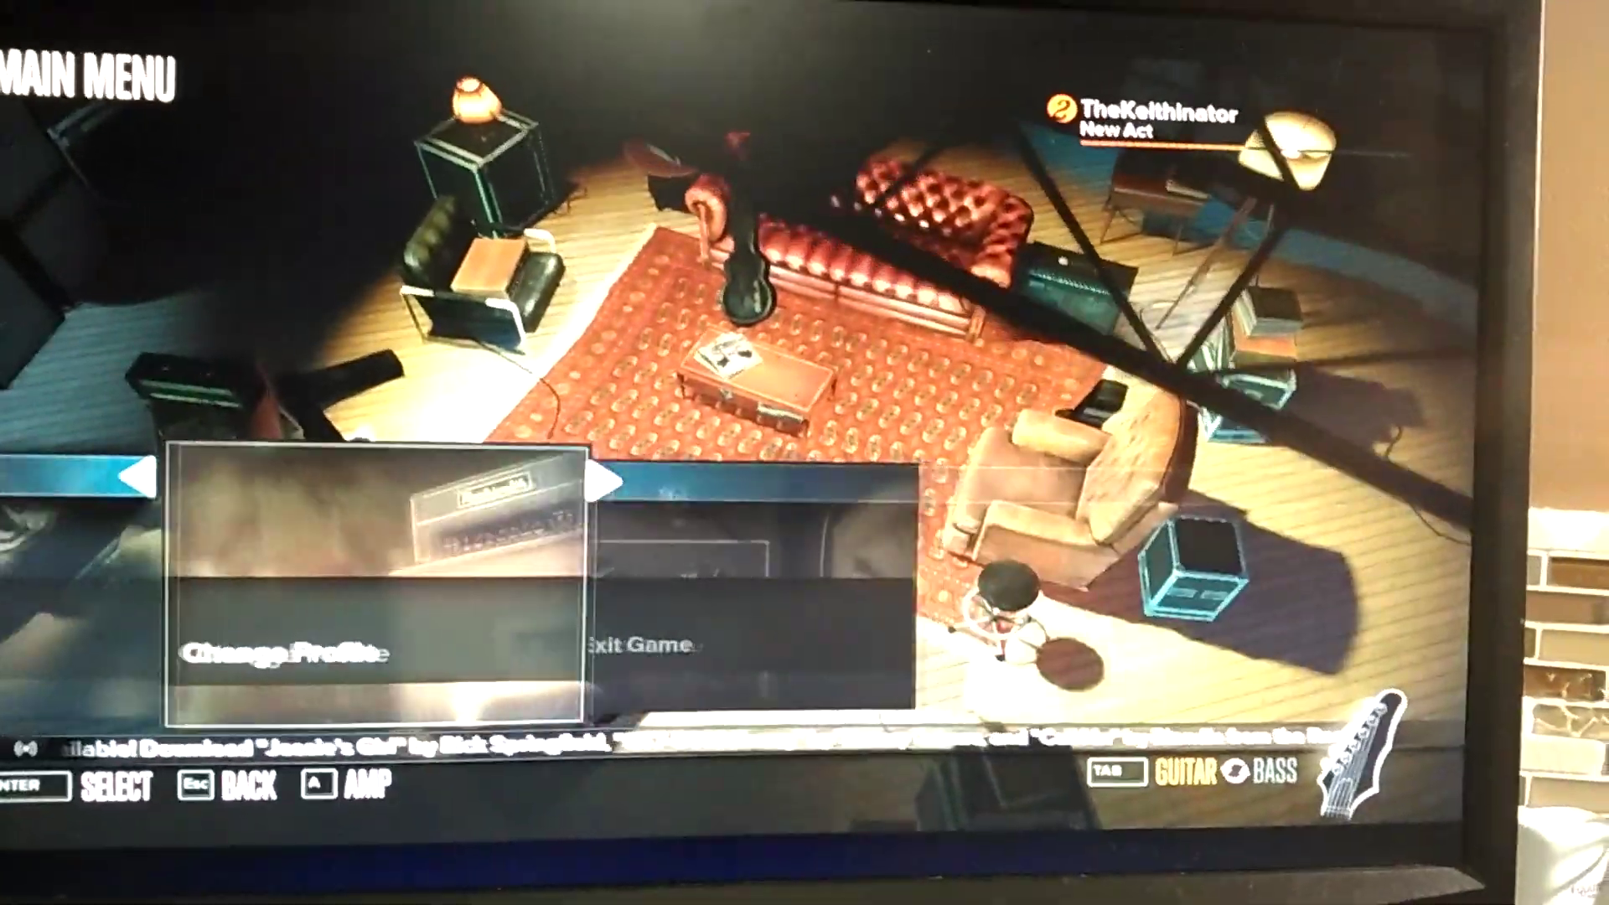
{"action": "key", "text": "Right"}
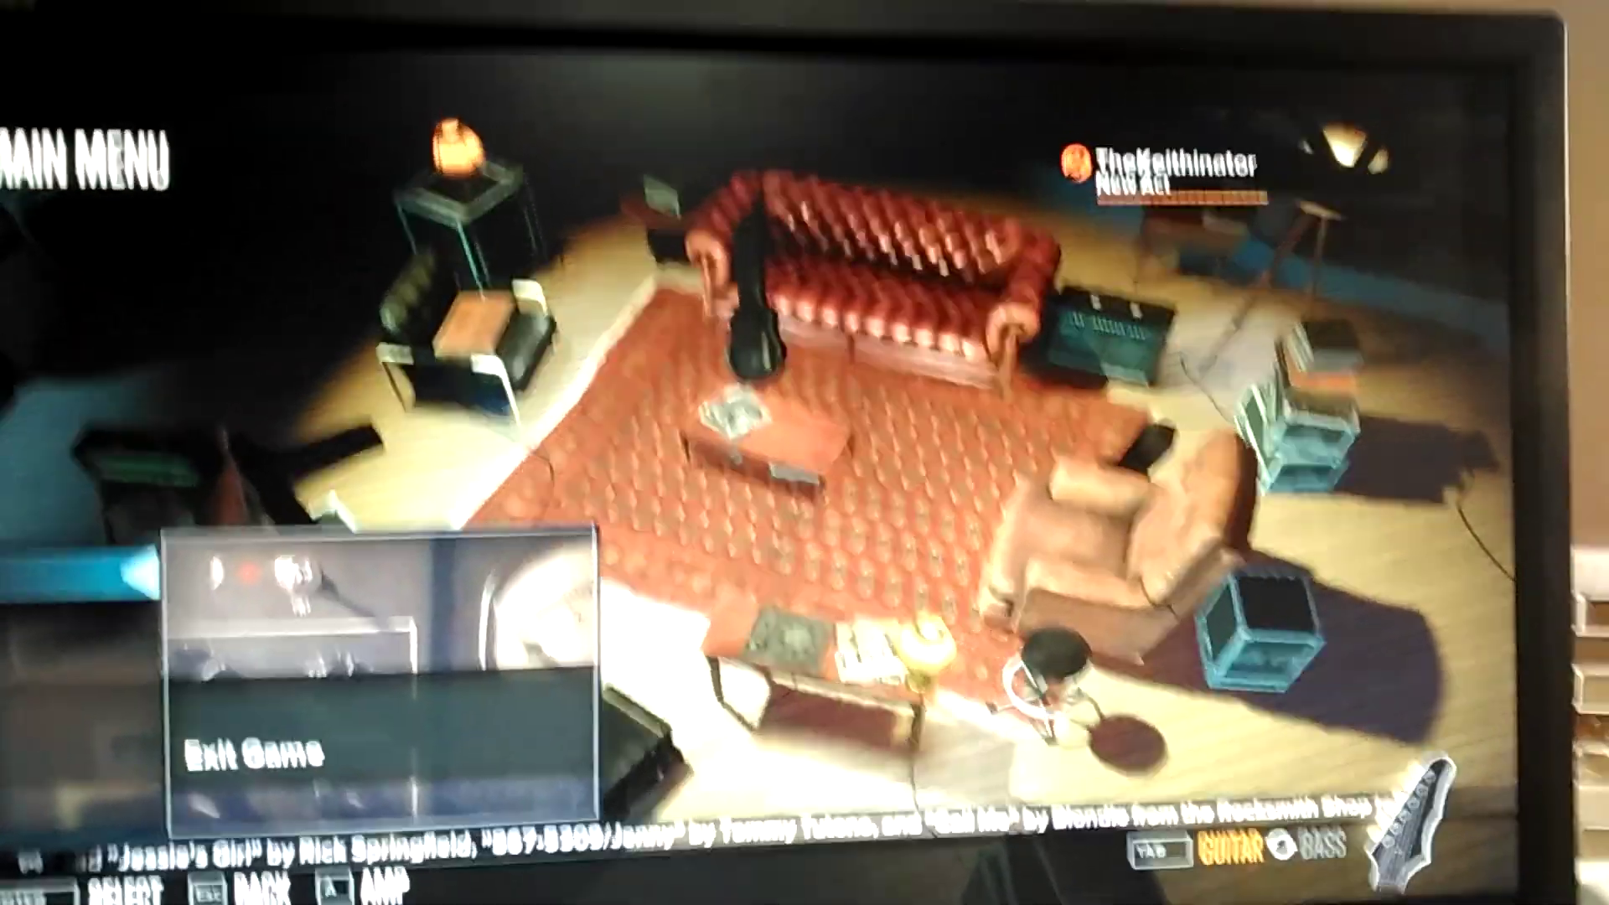
{"action": "key", "text": "Return"}
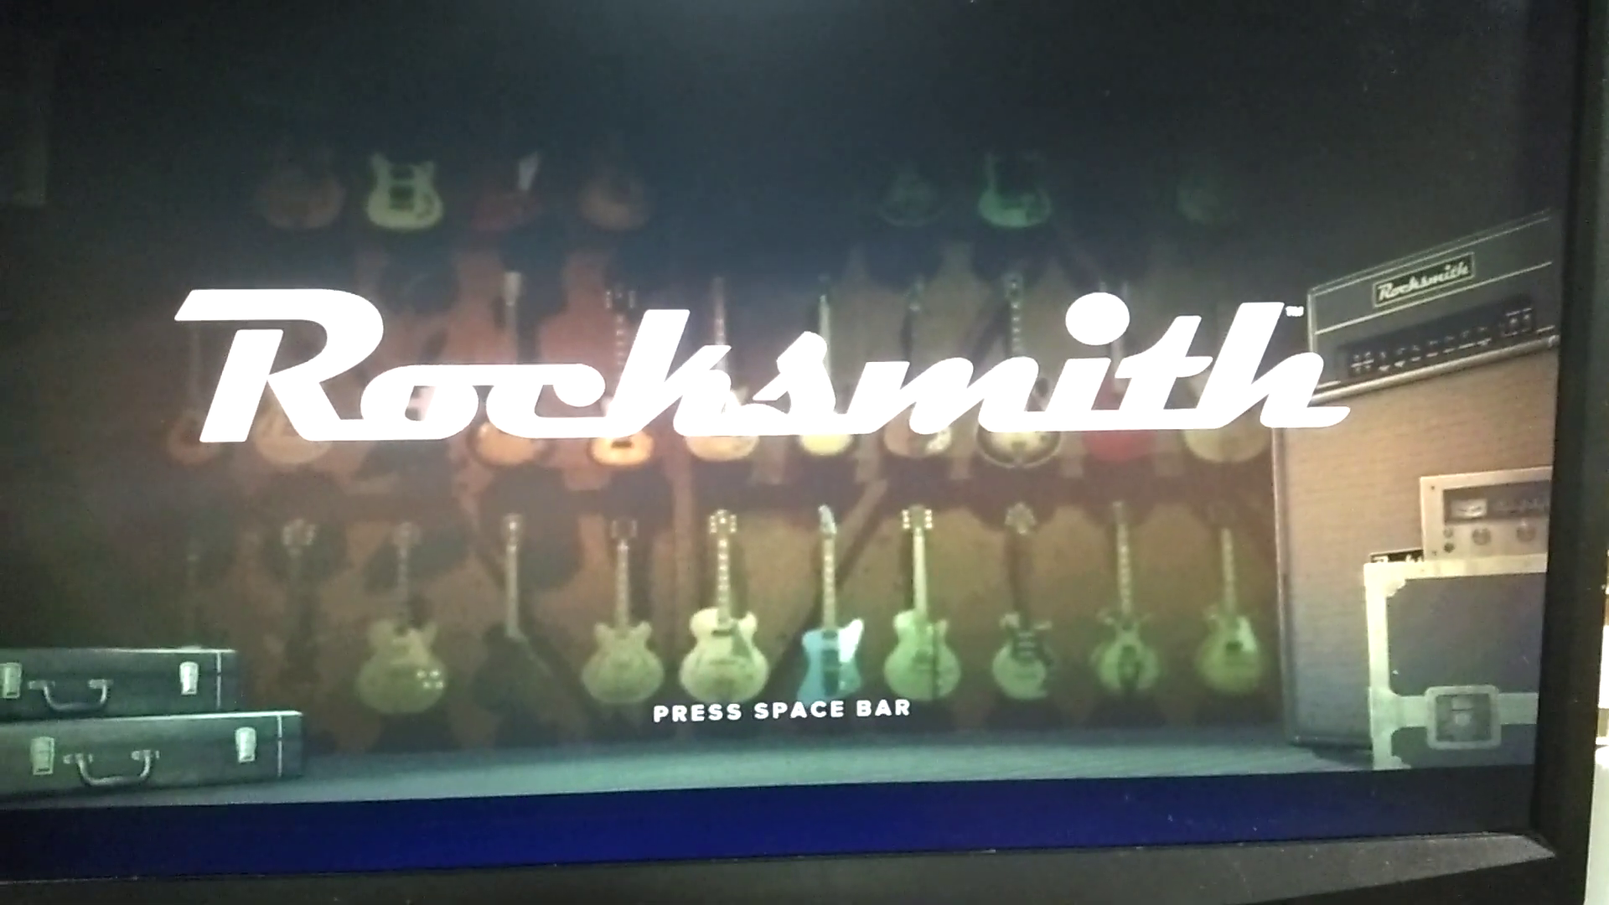
Skip the title and cable setup screens, then start the 2-Song Event.
{"action": "key", "text": "space"}
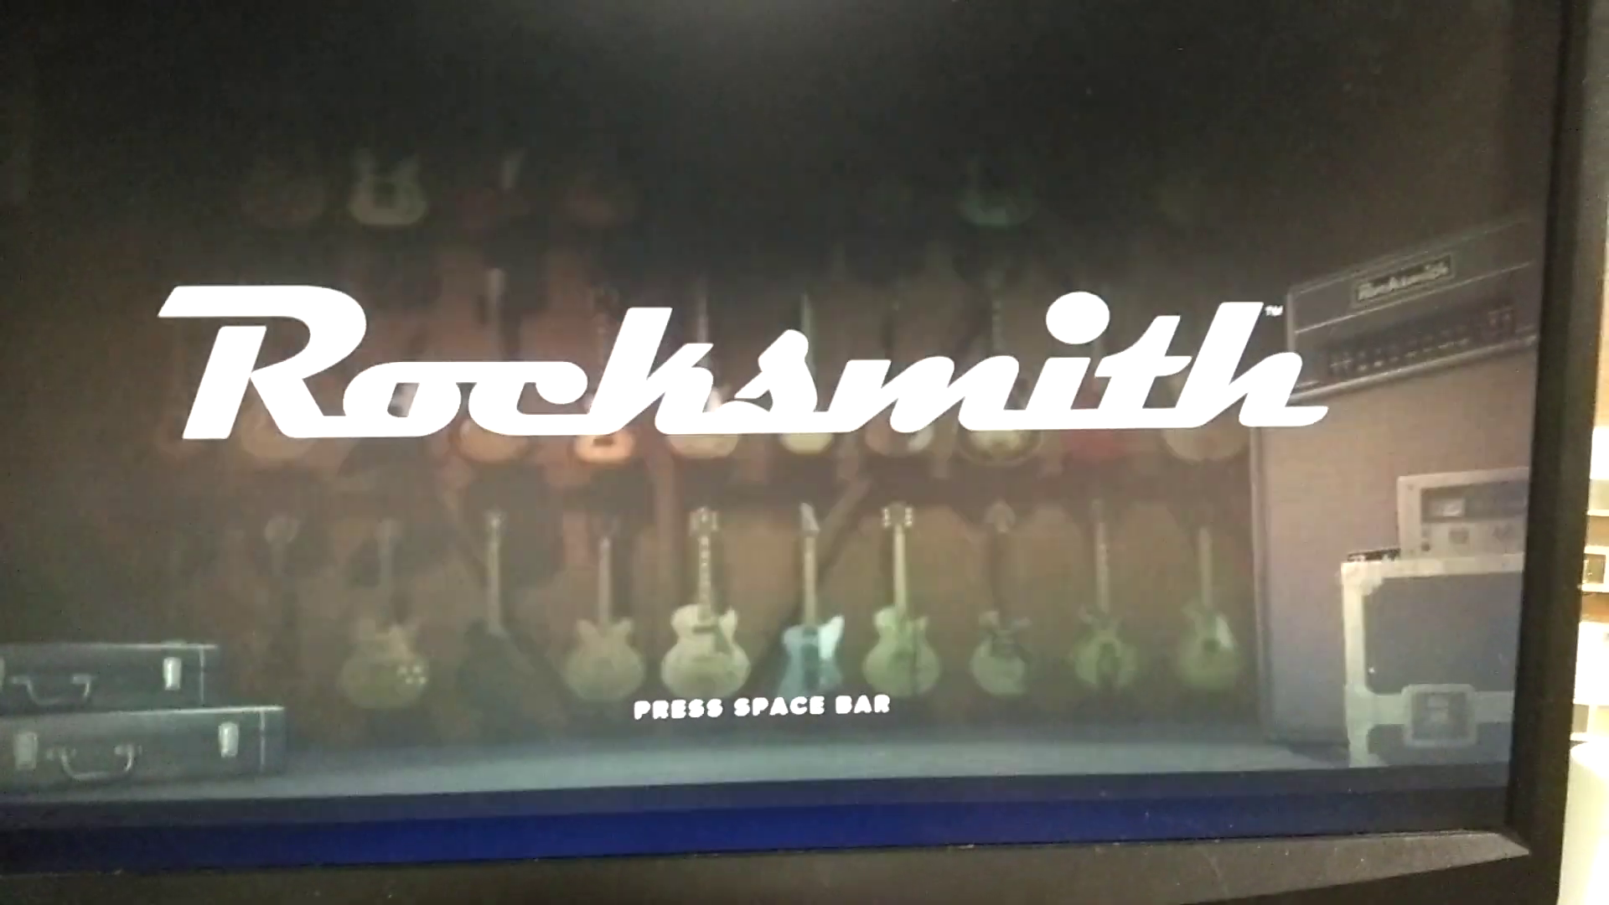
{"action": "key", "text": "space"}
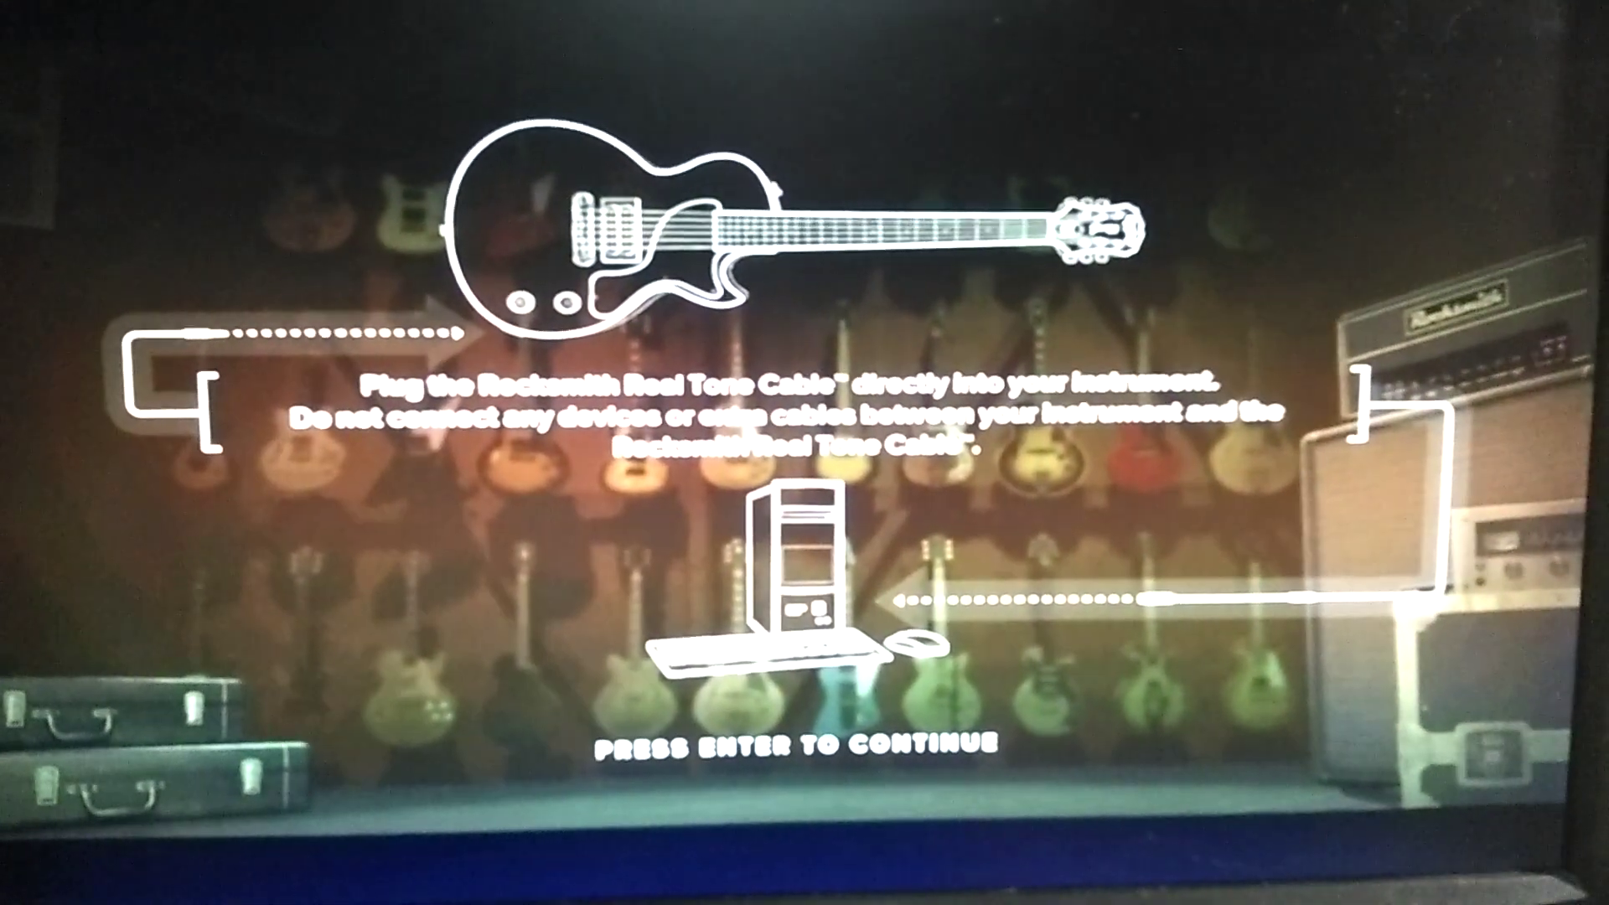
{"action": "key", "text": "Return"}
{"action": "key", "text": "Return"}
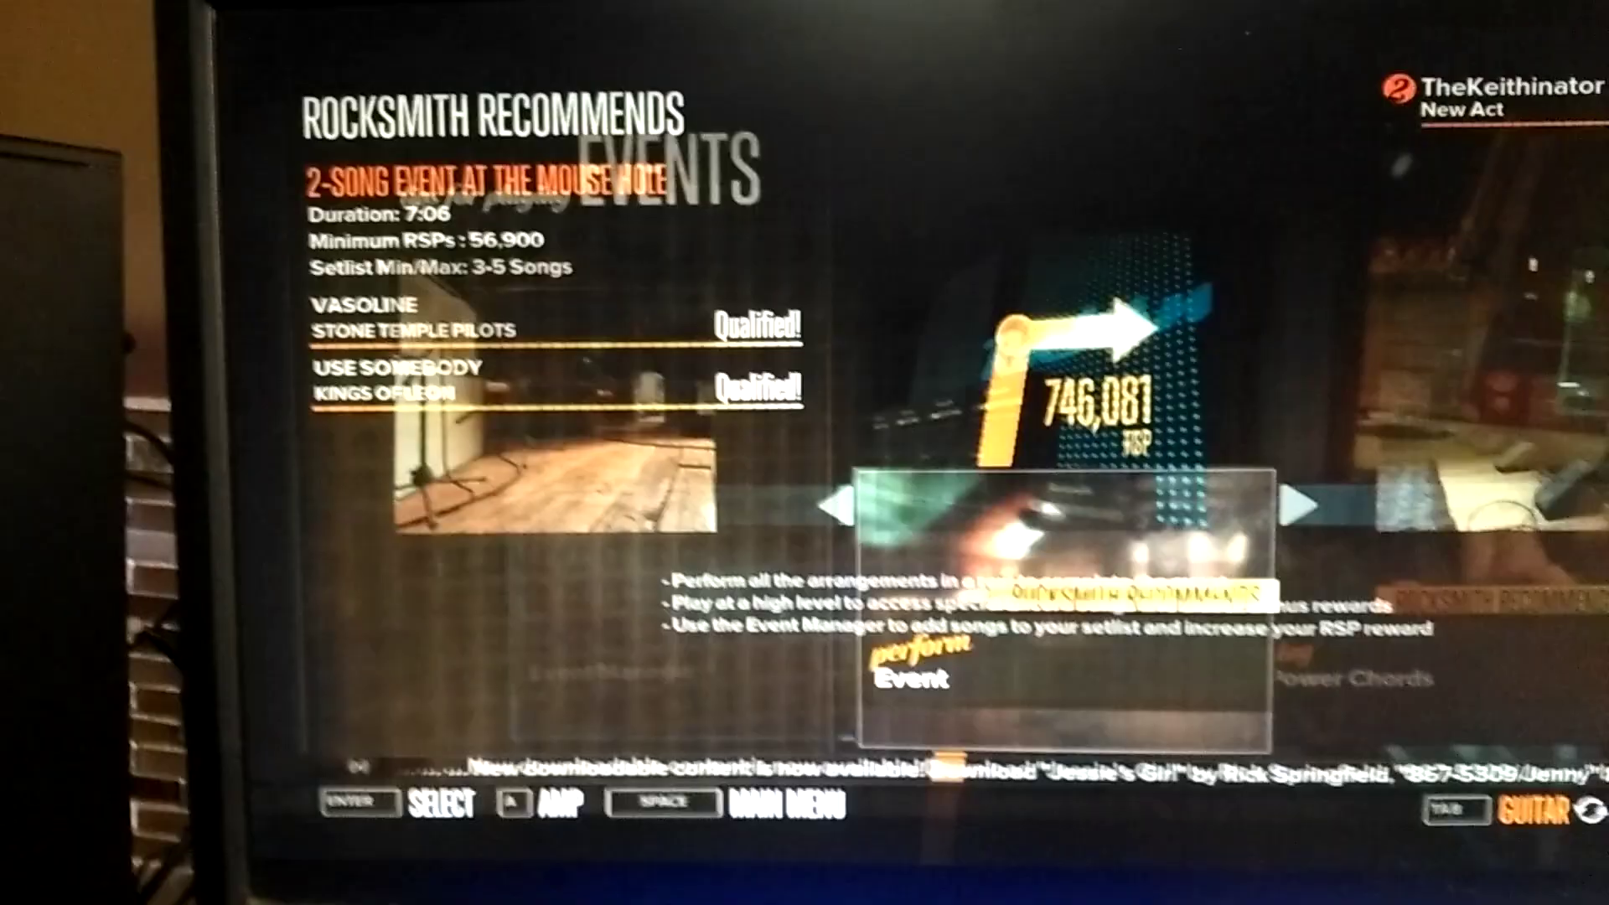
{"action": "key", "text": "Return"}
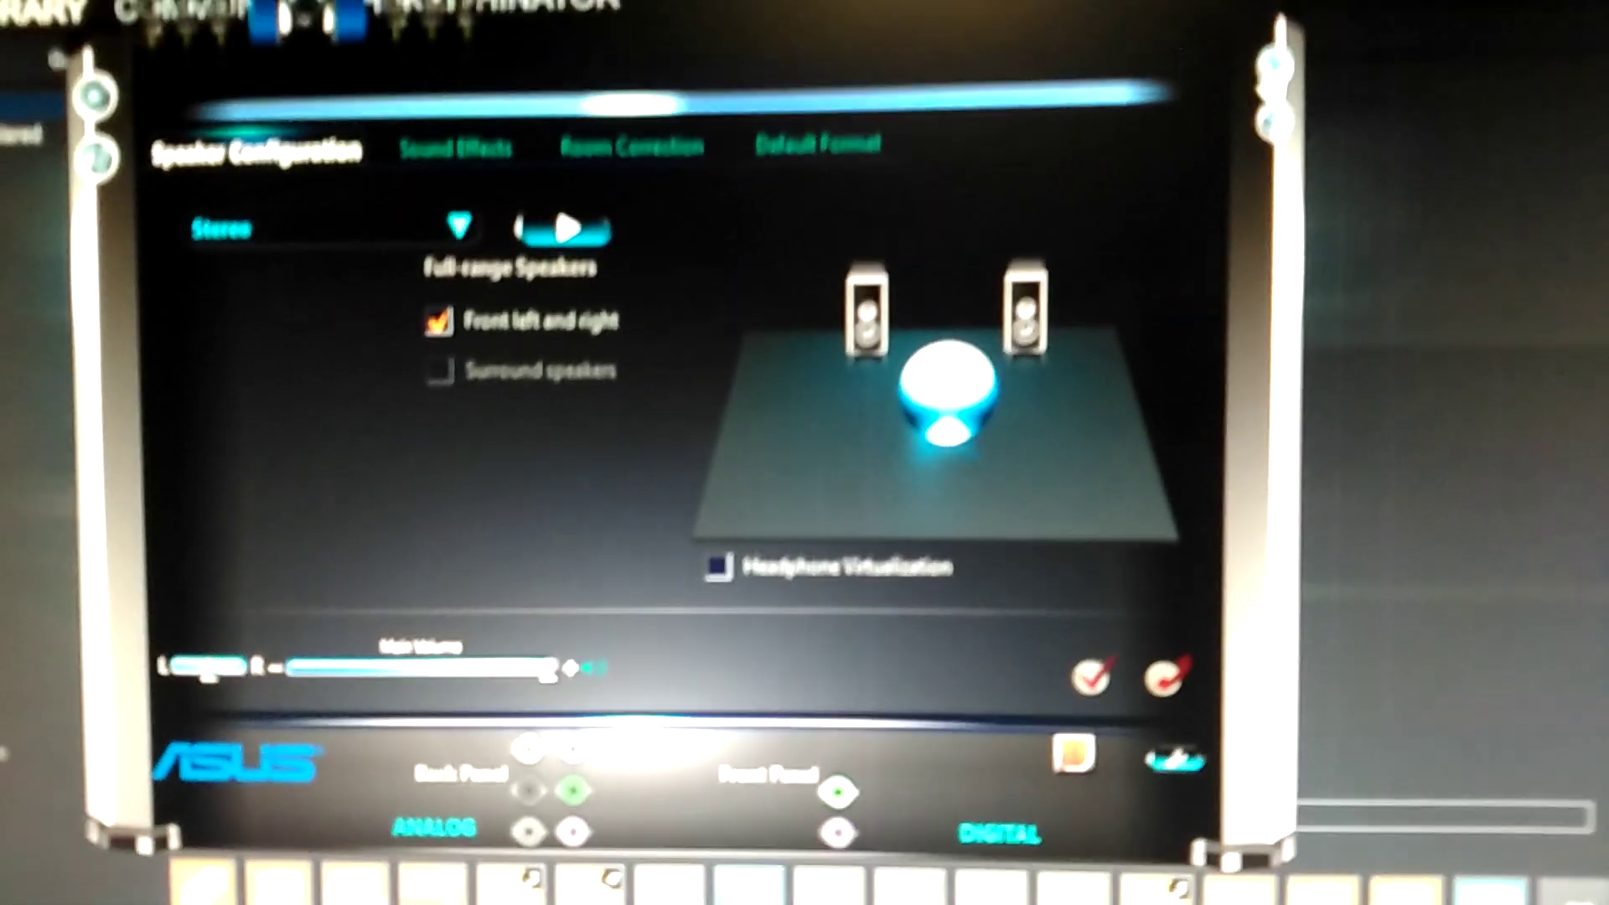
Close the ASUS Audio Center speaker configuration window.
{"action": "left_click", "coordinate": [1282, 76]}
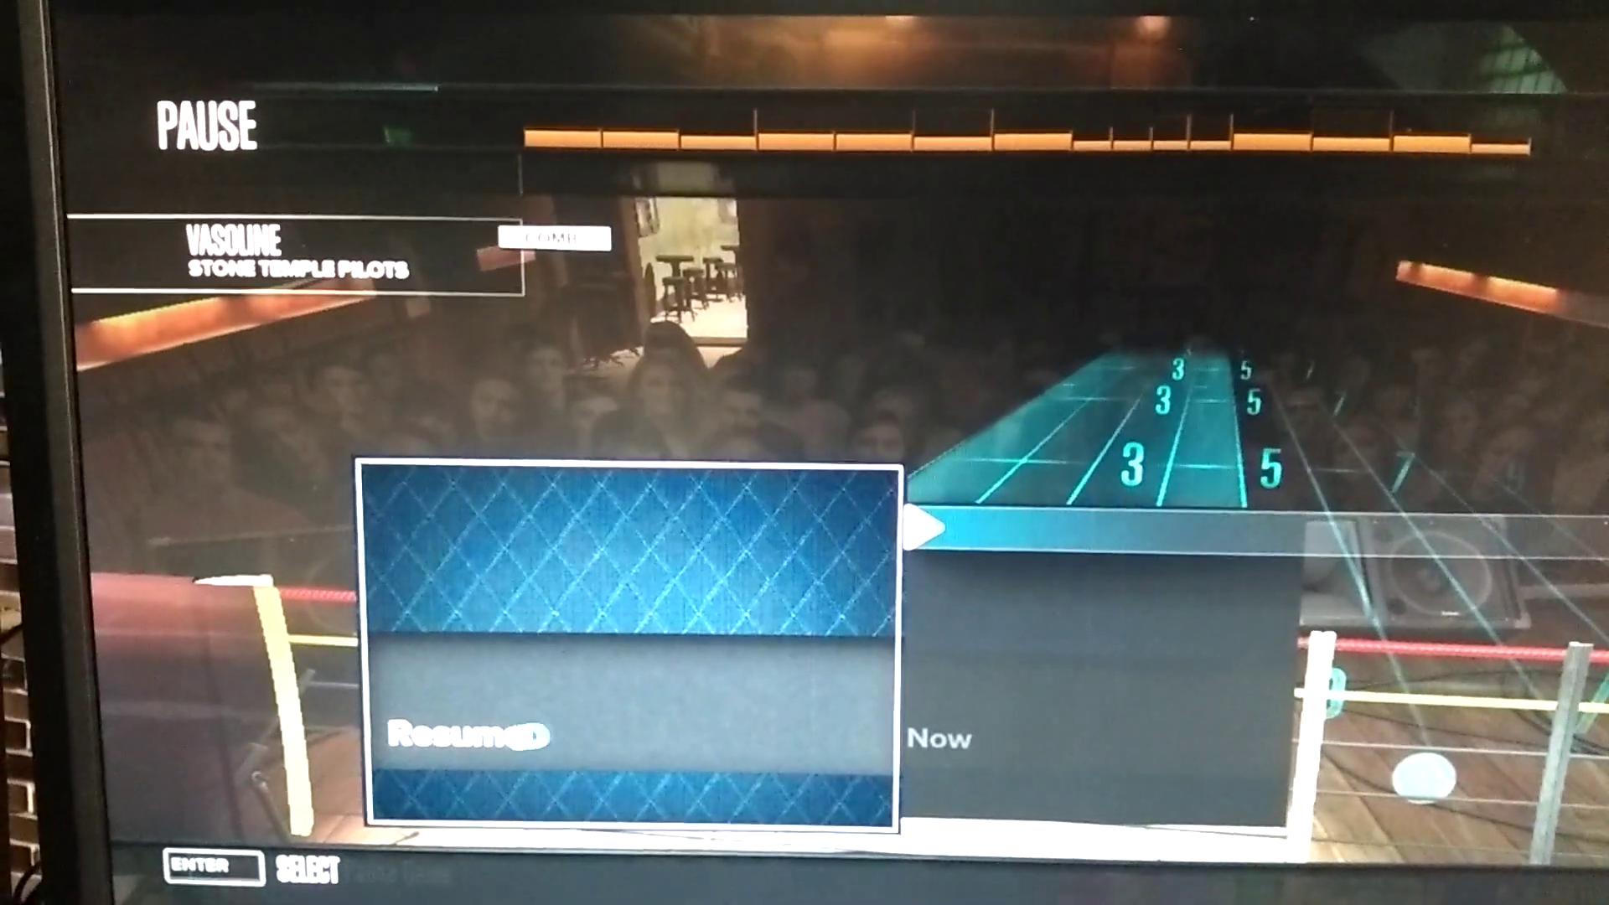
Resume the paused Gasoline song by Stone Temple Pilots.
{"action": "key", "text": "Return"}
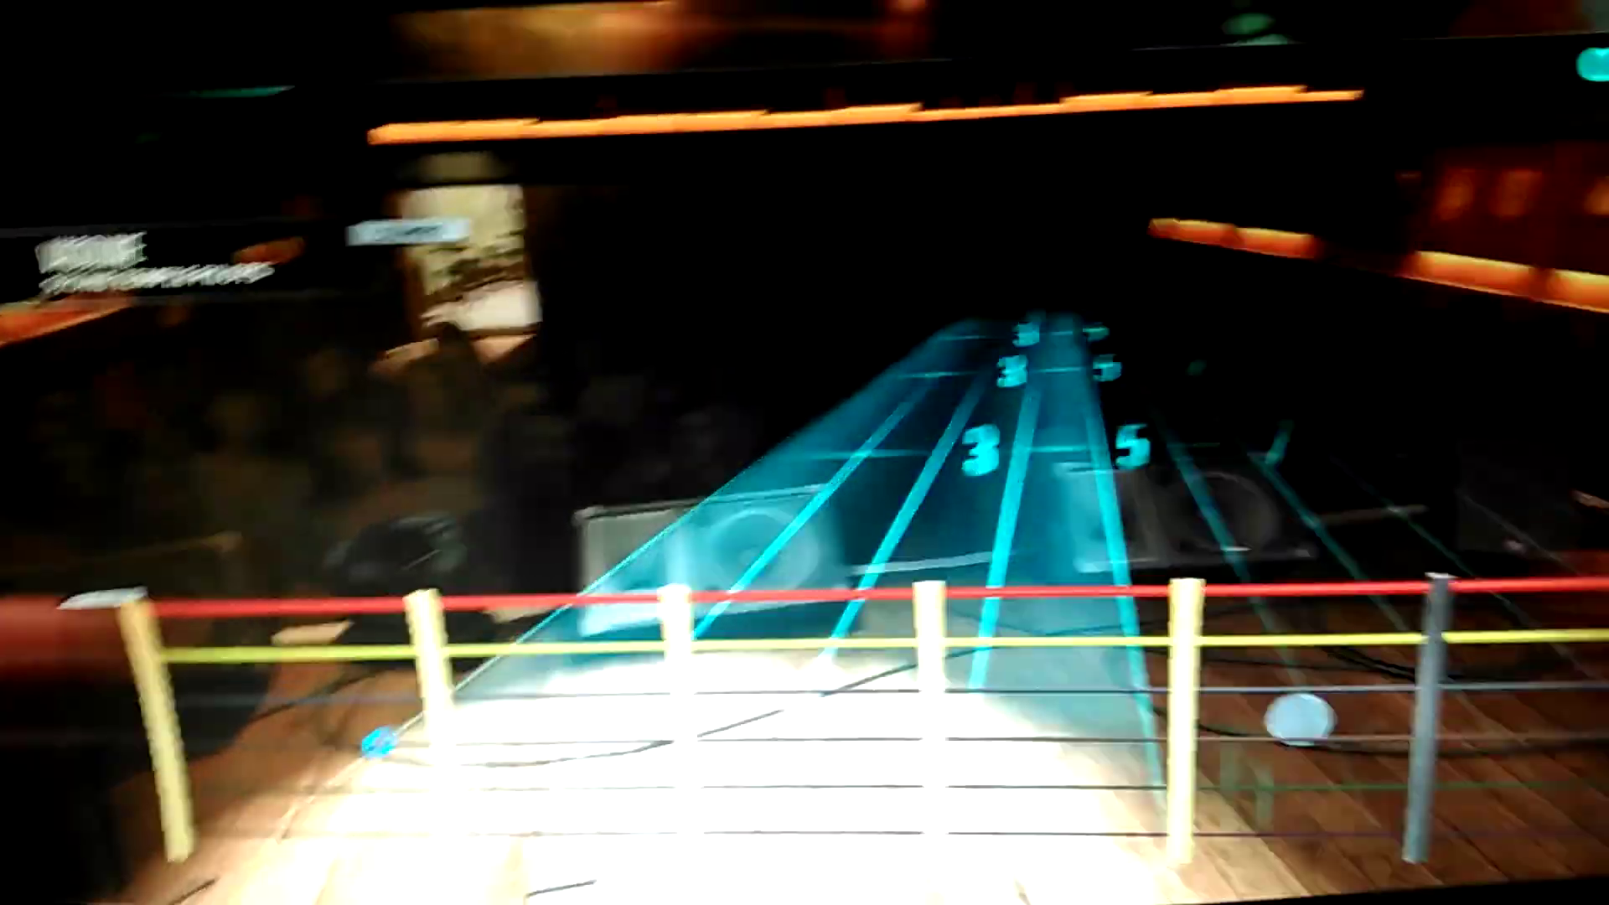